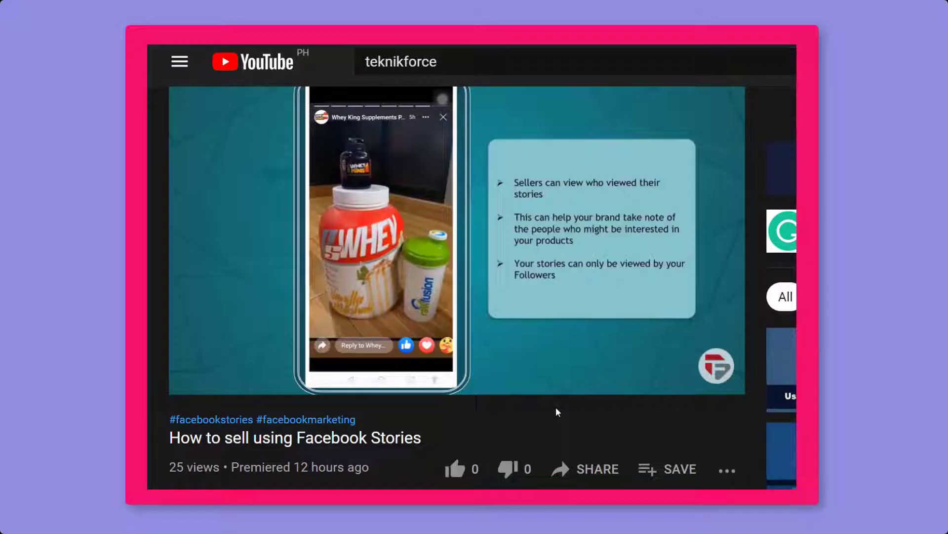
Step: Like the 'How to sell using Facebook Stories' video with the thumbs-up button
{"action": "mouse_move", "coordinate": [533, 396]}
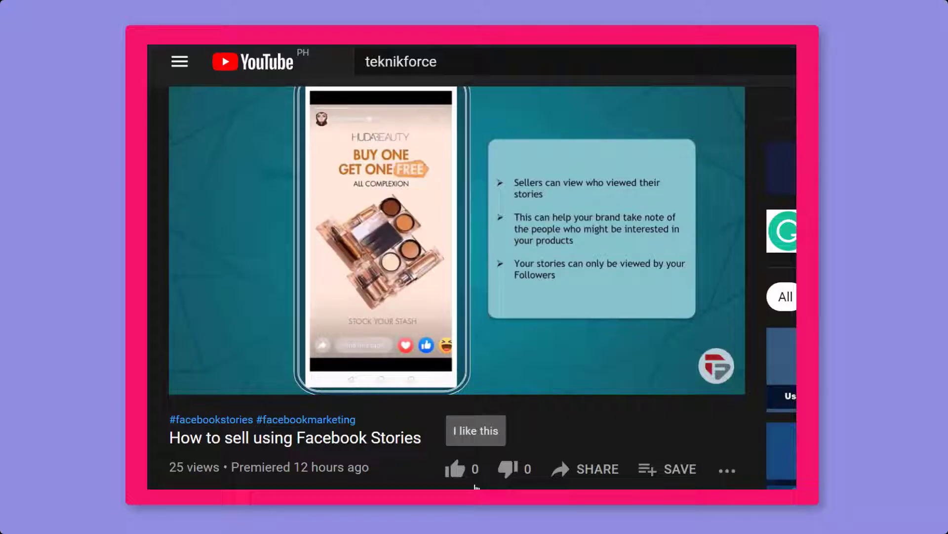
{"action": "left_click", "coordinate": [456, 475]}
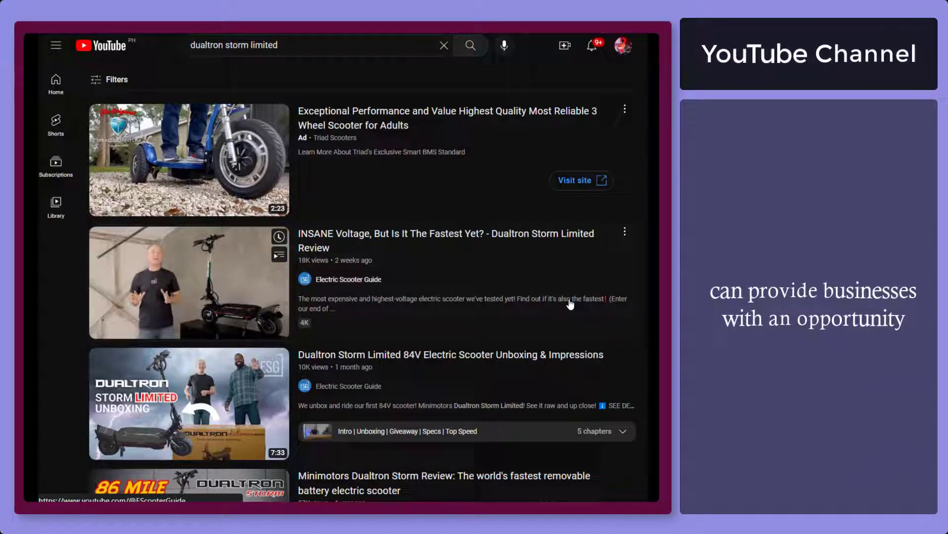
Step: Open the Electric Scooter Guide channel page from the search results and scroll down it
{"action": "left_click", "coordinate": [372, 286]}
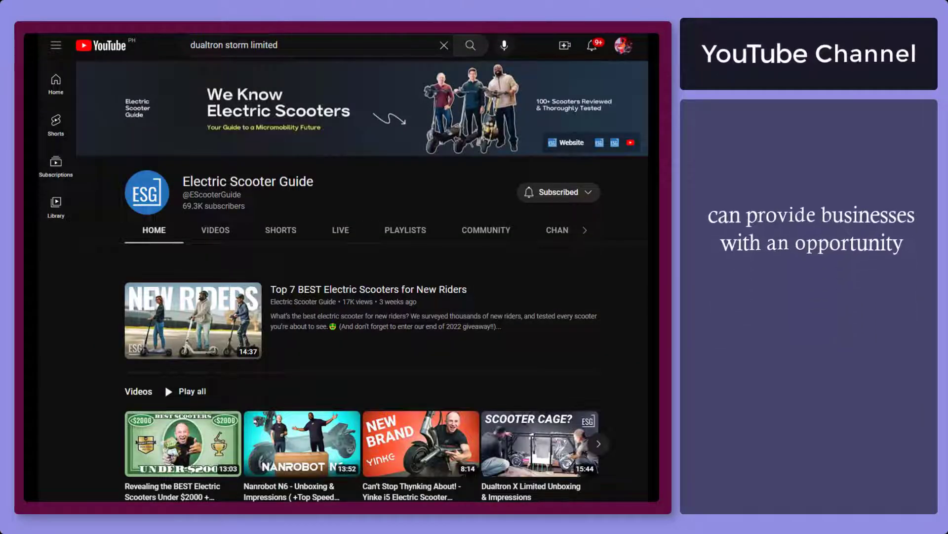
{"action": "scroll", "coordinate": [341, 296], "scroll_direction": "down", "scroll_amount": 3}
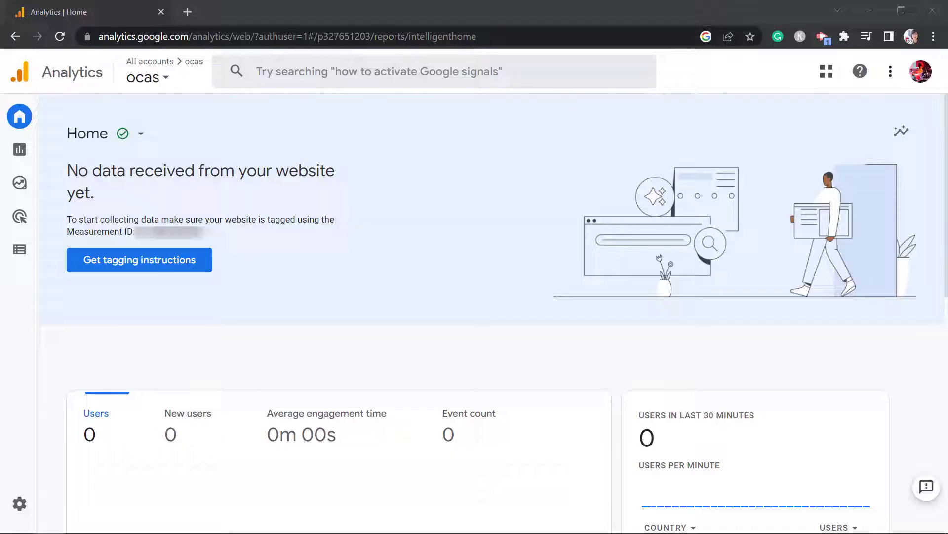
Step: In Analytics Admin, go to the property's Google Ads Links and start a new link
{"action": "mouse_move", "coordinate": [30, 508]}
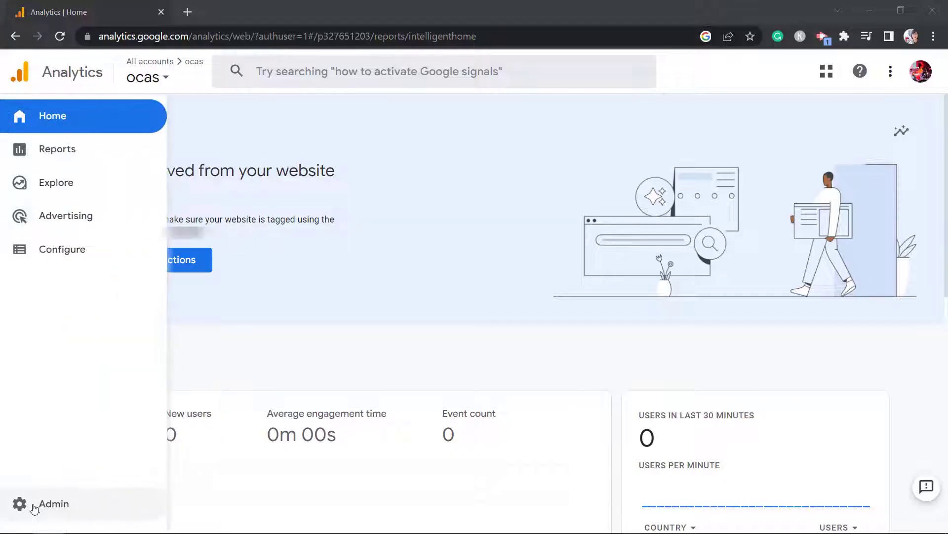
{"action": "left_click", "coordinate": [107, 514]}
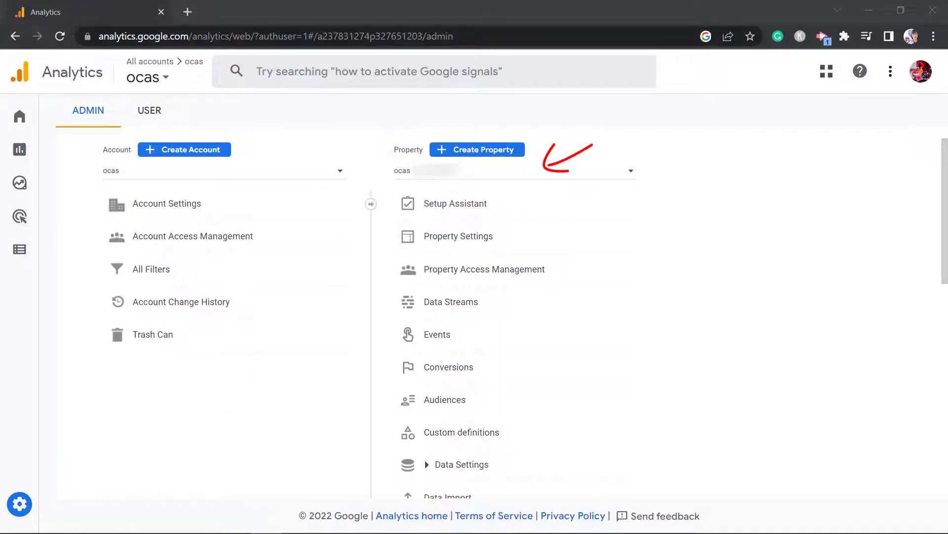
{"action": "left_click_drag", "start_coordinate": [943, 208], "coordinate": [926, 339]}
{"action": "left_click", "coordinate": [523, 299]}
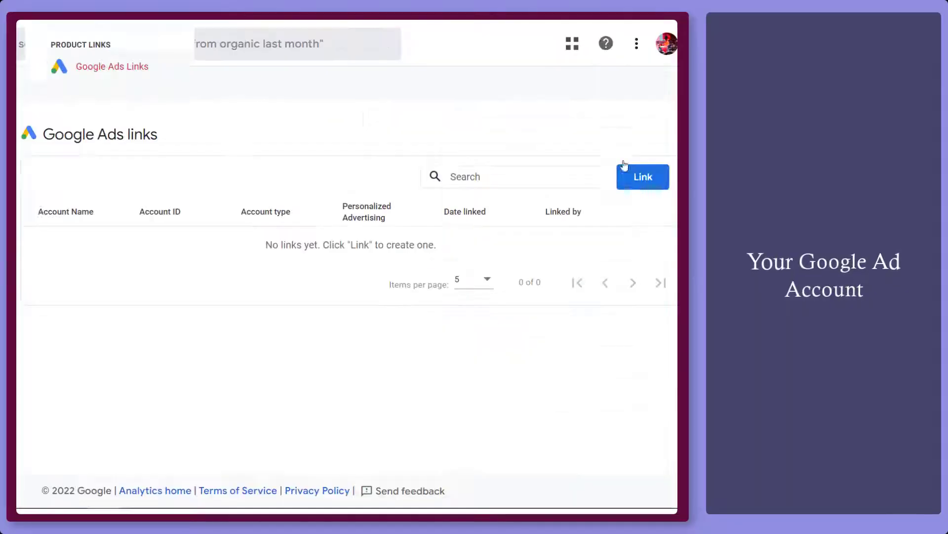
{"action": "left_click", "coordinate": [642, 177]}
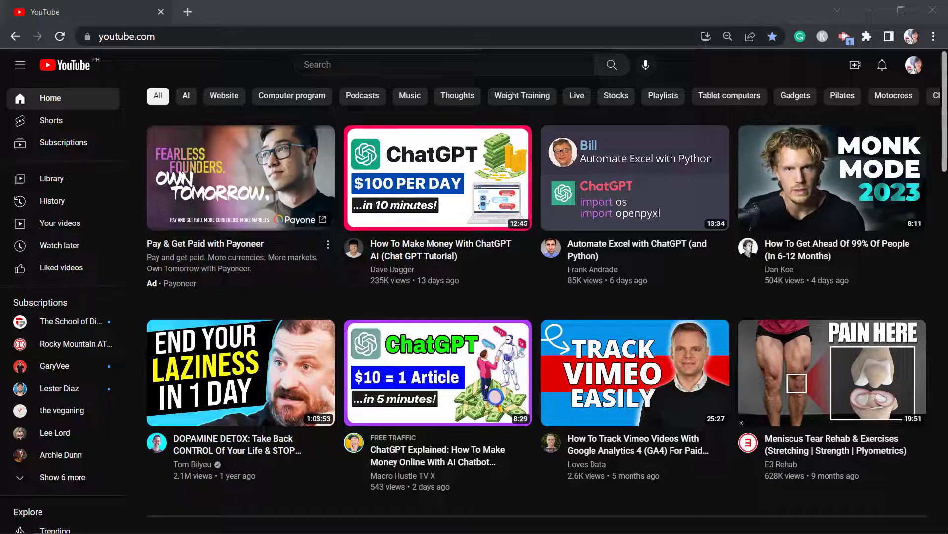
Step: Open the channel's advanced settings in YouTube Studio and begin Google Ads account linking
{"action": "left_click", "coordinate": [914, 67]}
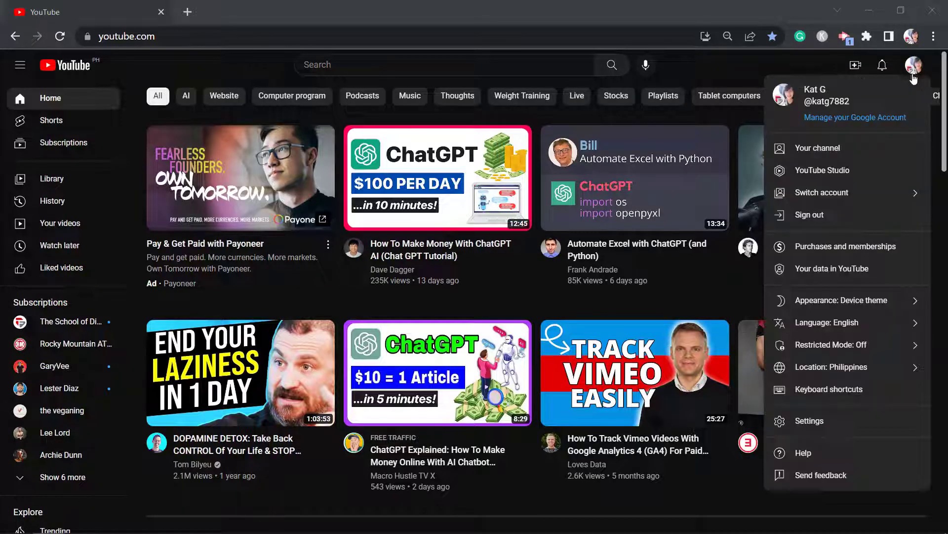
{"action": "left_click", "coordinate": [818, 148]}
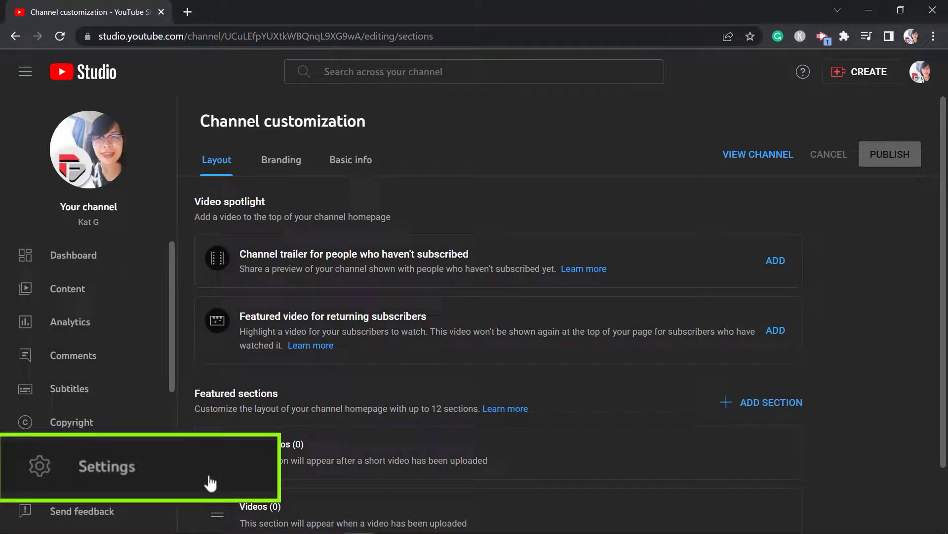
{"action": "left_click", "coordinate": [210, 483]}
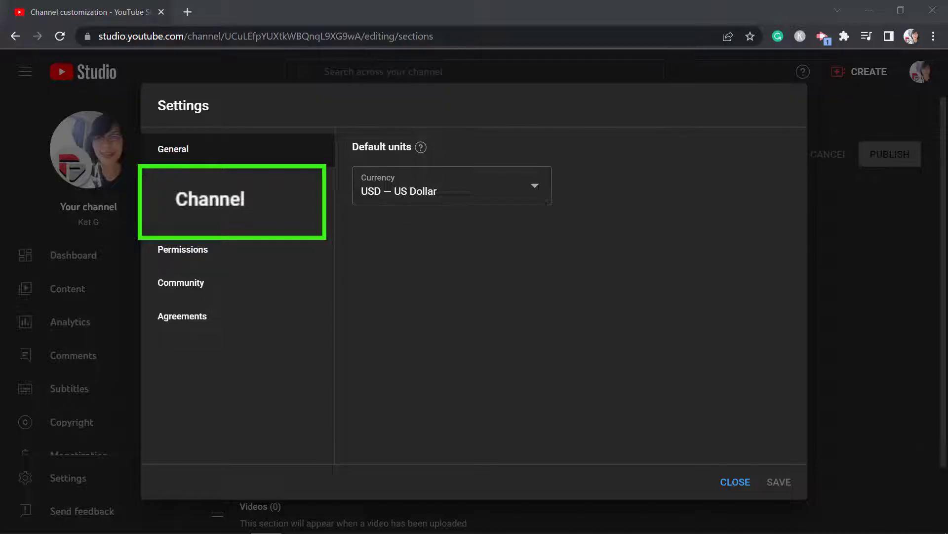
{"action": "left_click", "coordinate": [210, 199]}
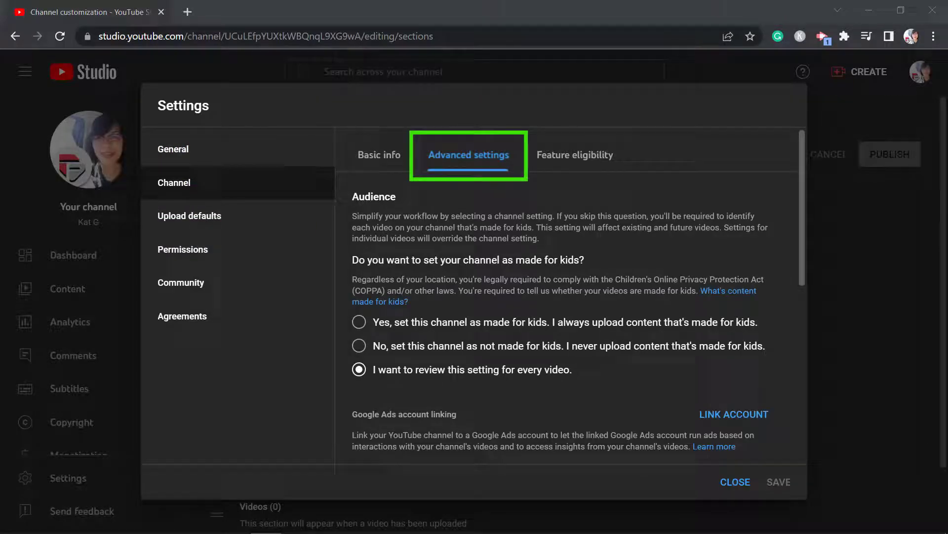
{"action": "scroll", "coordinate": [798, 200], "scroll_direction": "down", "scroll_amount": 4}
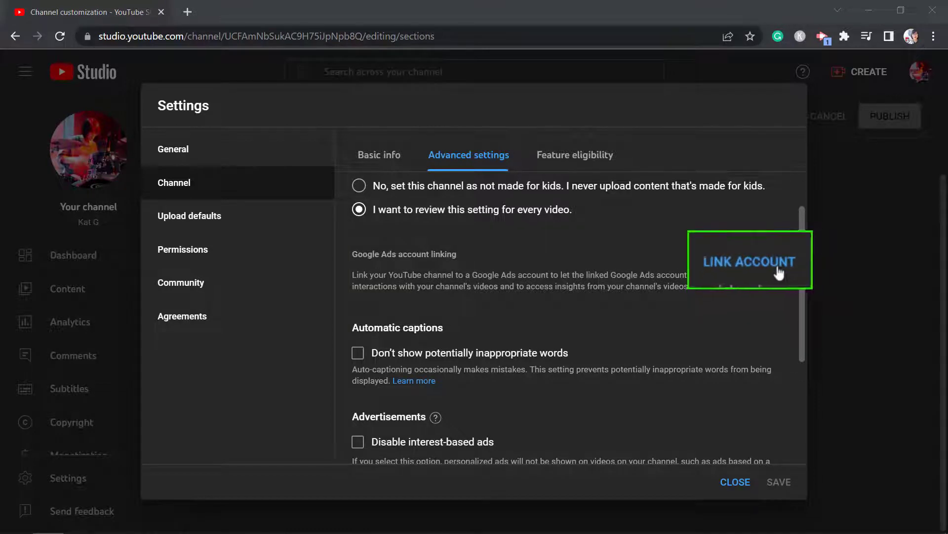
{"action": "left_click", "coordinate": [756, 262]}
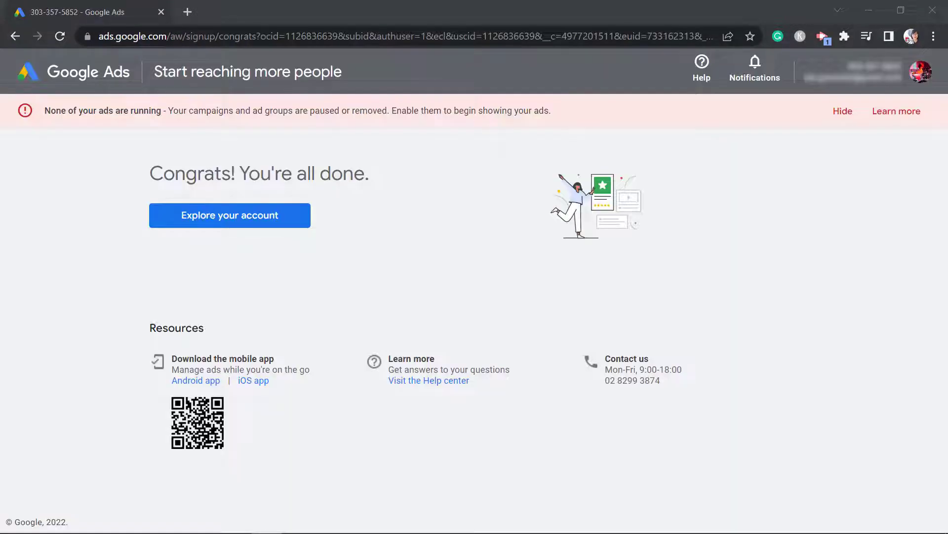
Step: Show the Google accounts signed in on the Google Ads site
{"action": "left_click", "coordinate": [912, 79]}
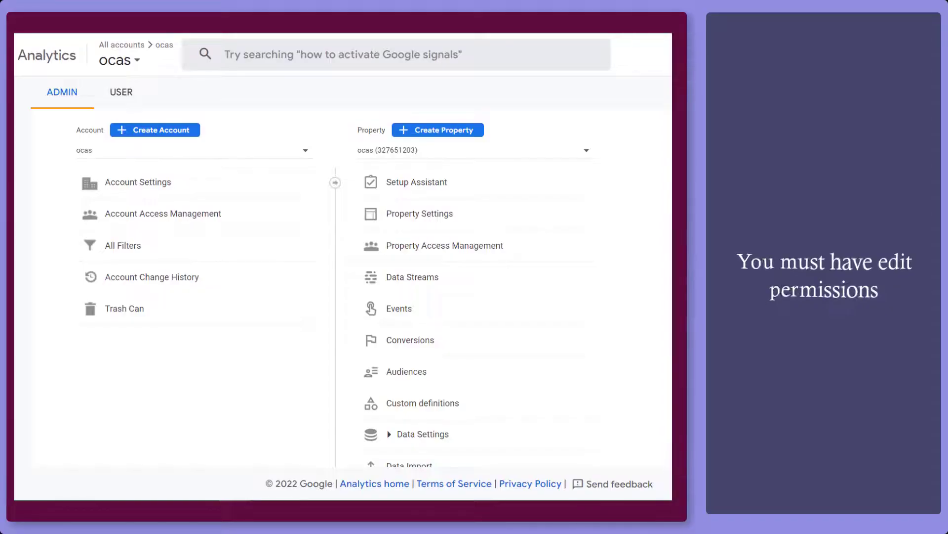
Step: Select and confirm the Google Ads account, then submit the link with personalized advertising on
{"action": "scroll", "coordinate": [475, 338], "scroll_direction": "down", "scroll_amount": 7}
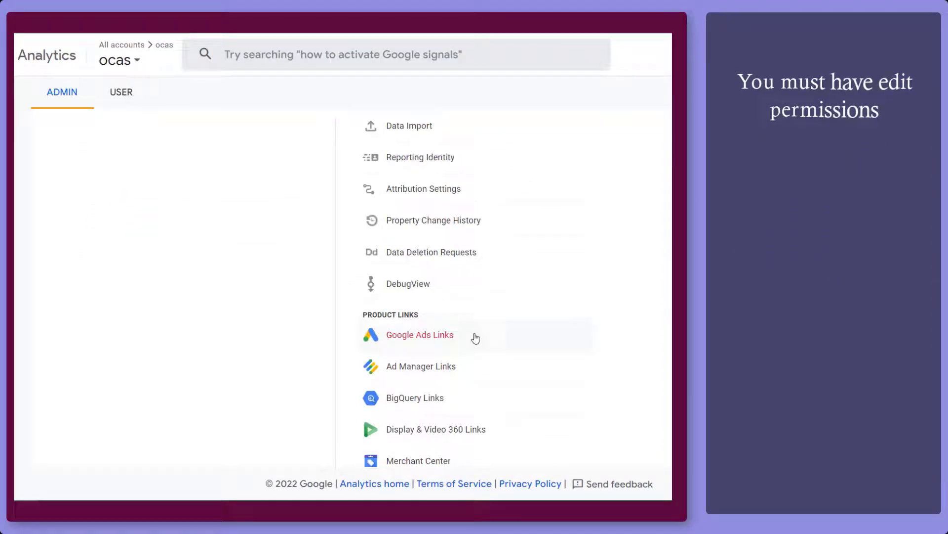
{"action": "left_click", "coordinate": [475, 337]}
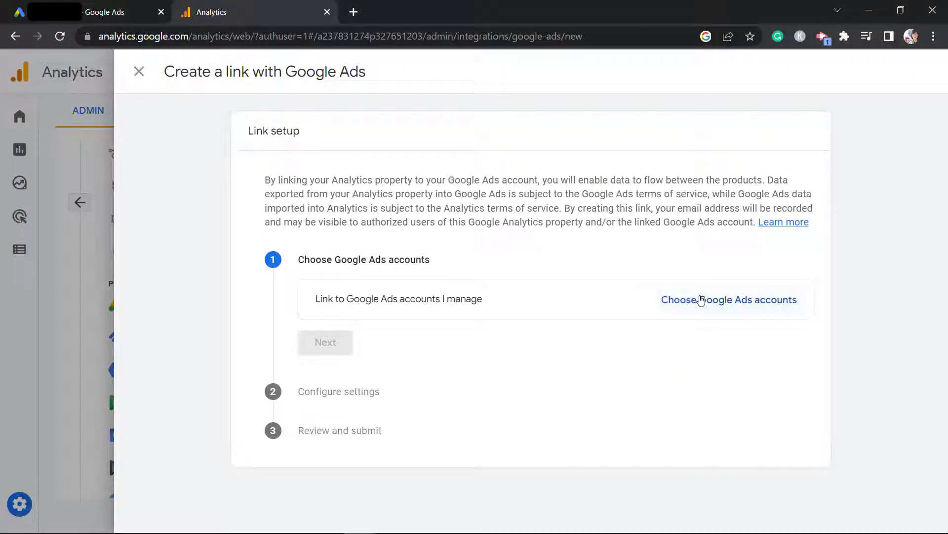
{"action": "left_click", "coordinate": [702, 300]}
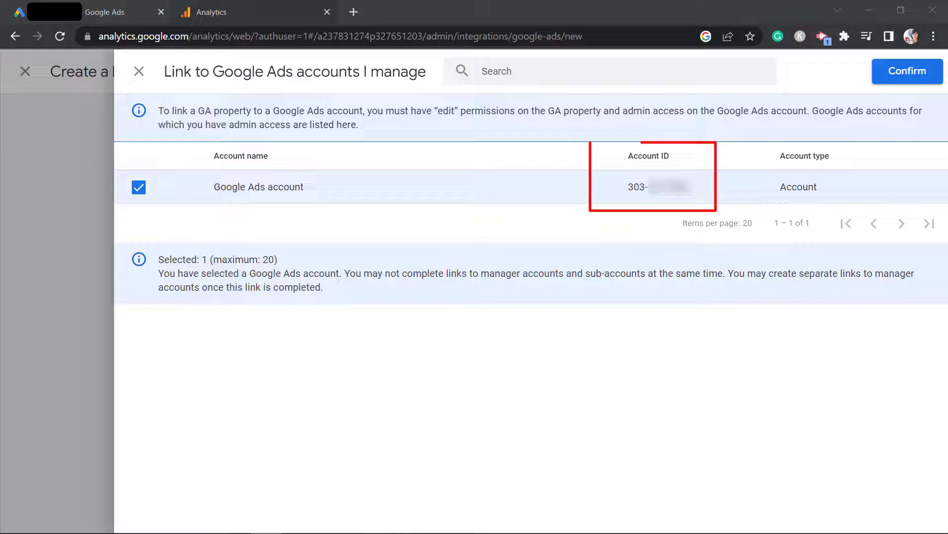
{"action": "left_click", "coordinate": [907, 79]}
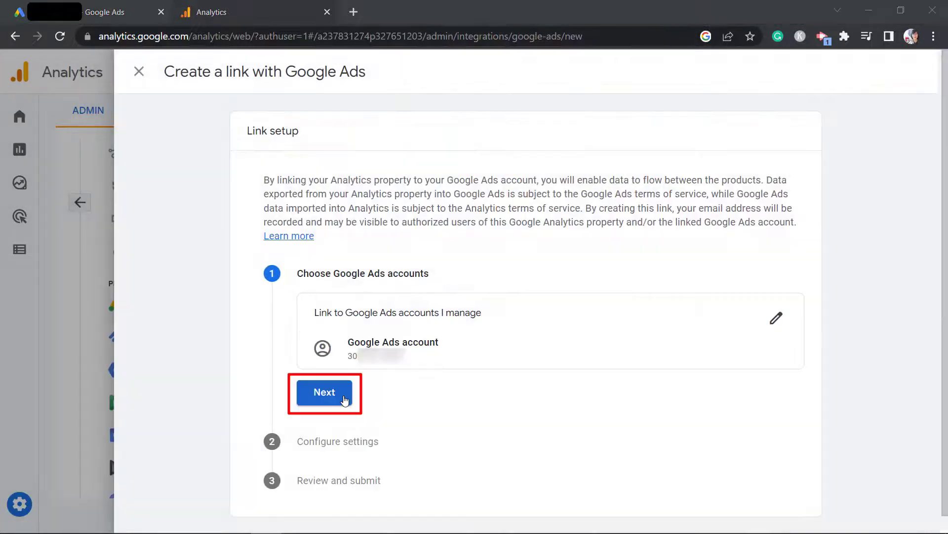
{"action": "left_click", "coordinate": [344, 400]}
{"action": "scroll", "coordinate": [344, 399], "scroll_direction": "down", "scroll_amount": 3}
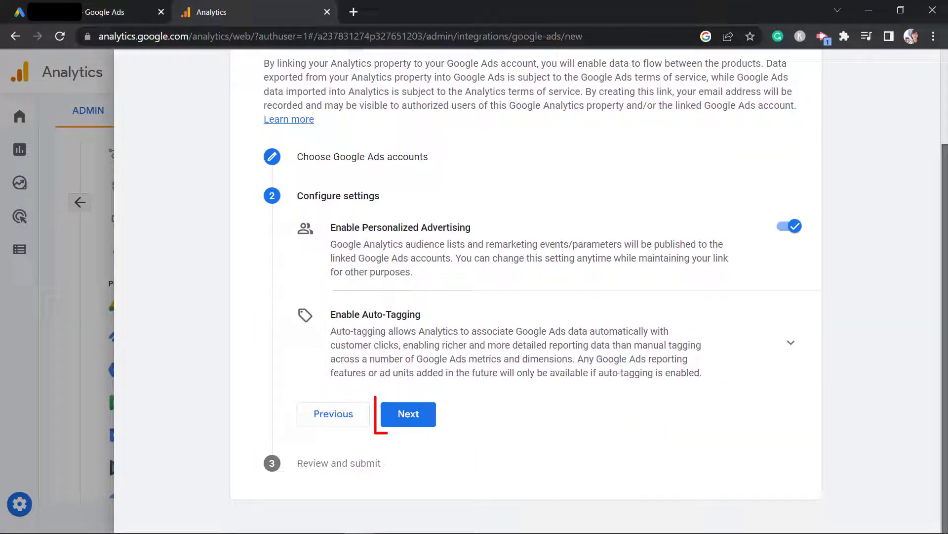
{"action": "left_click", "coordinate": [408, 414]}
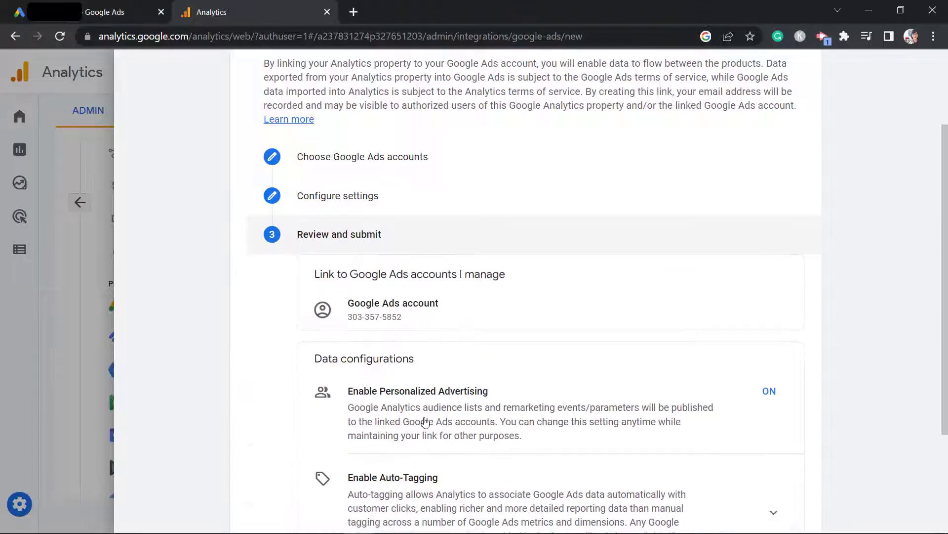
{"action": "left_click", "coordinate": [414, 453]}
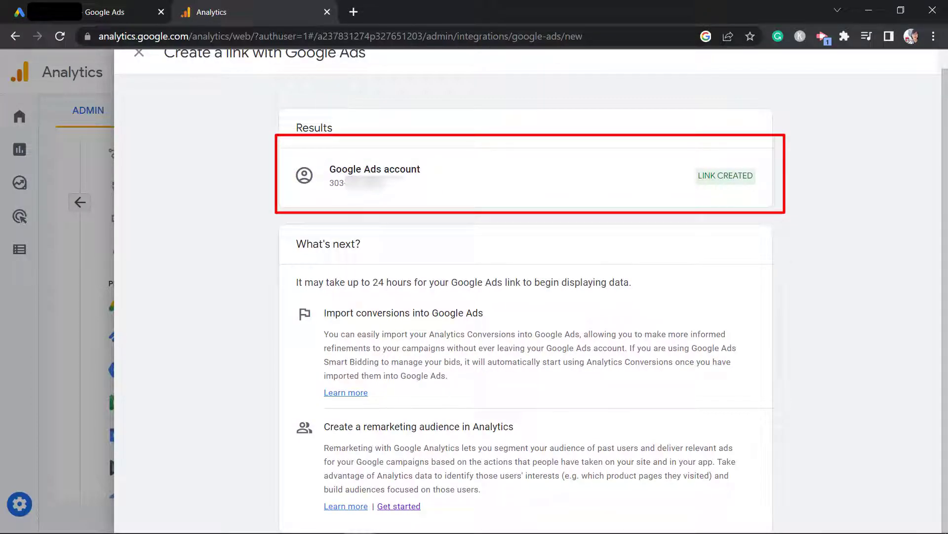
Step: Close Analytics, open Google Ads Linked accounts showing GA4, and start linking a YouTube channel
{"action": "key", "text": "ctrl+w"}
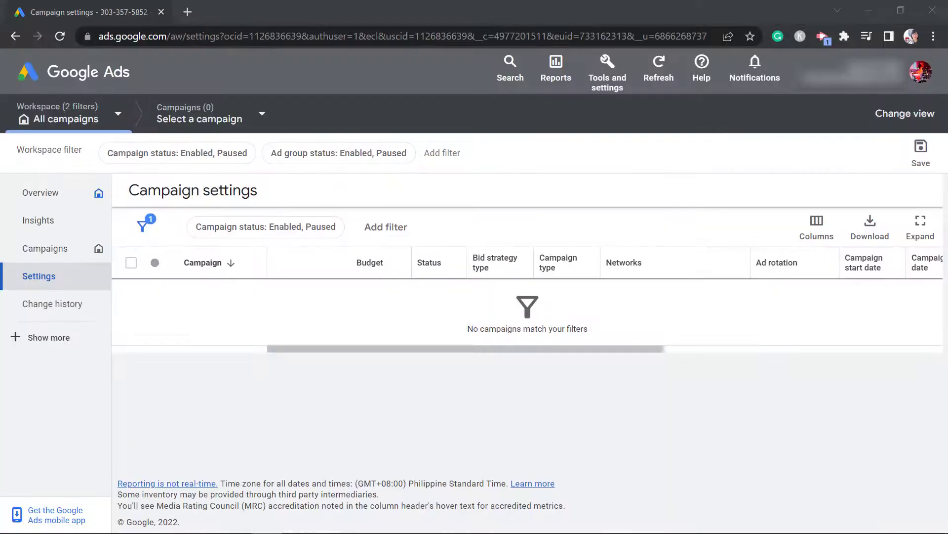
{"action": "left_click", "coordinate": [625, 93]}
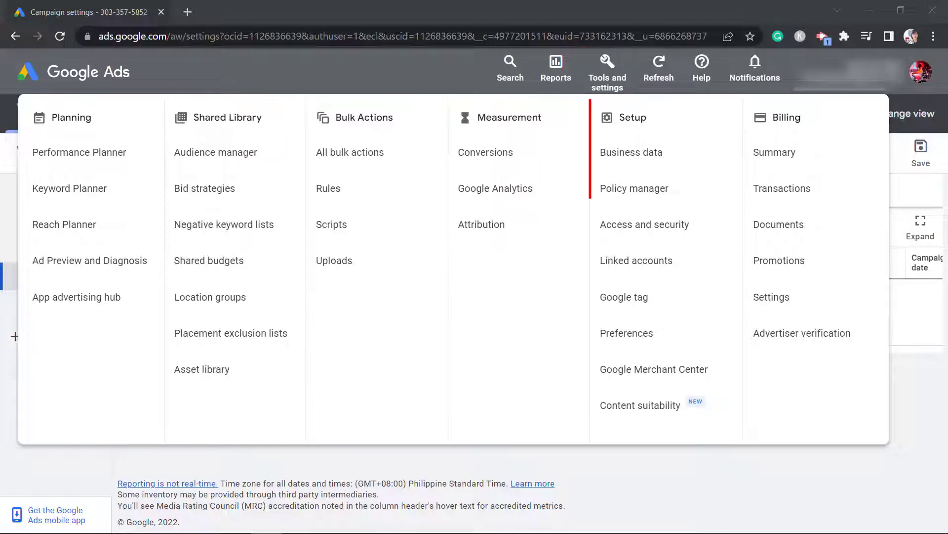
{"action": "left_click", "coordinate": [693, 266]}
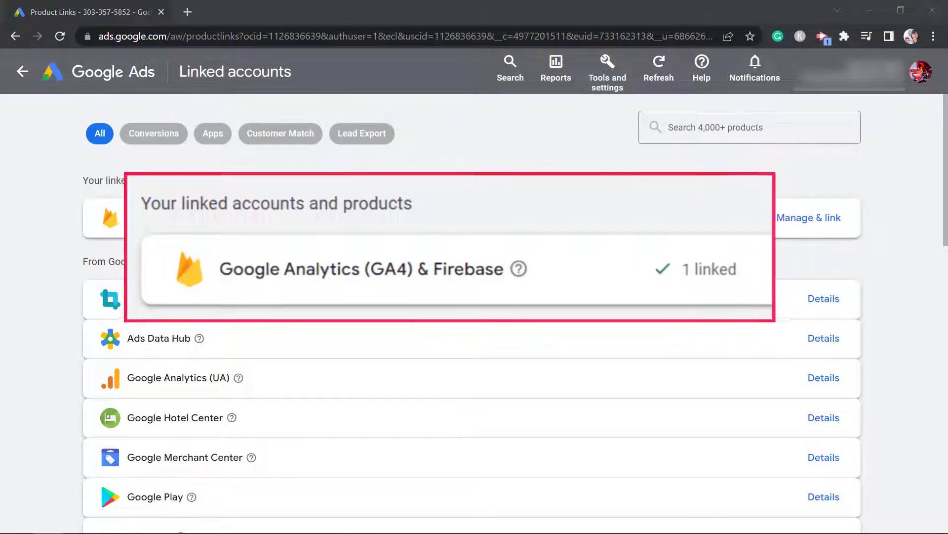
{"action": "scroll", "coordinate": [945, 215], "scroll_direction": "down", "scroll_amount": 2}
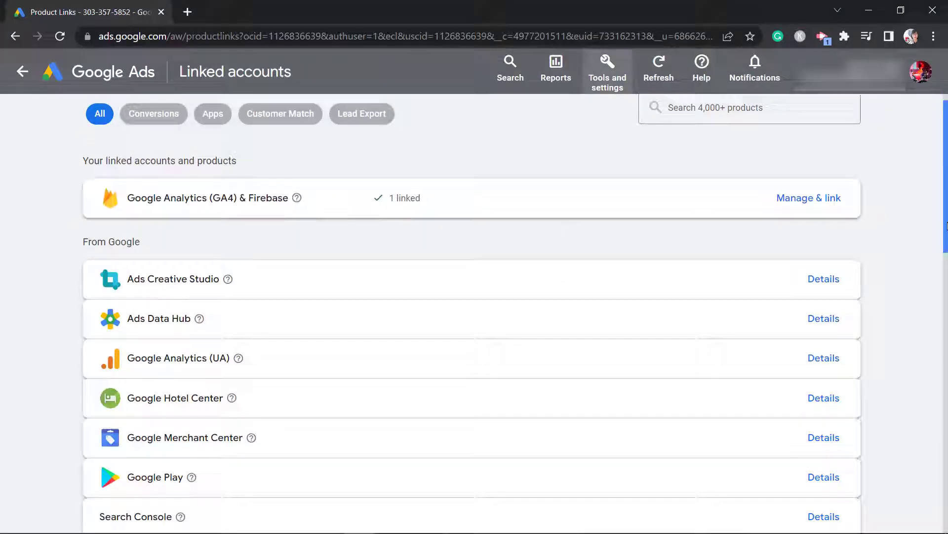
{"action": "left_click", "coordinate": [823, 475]}
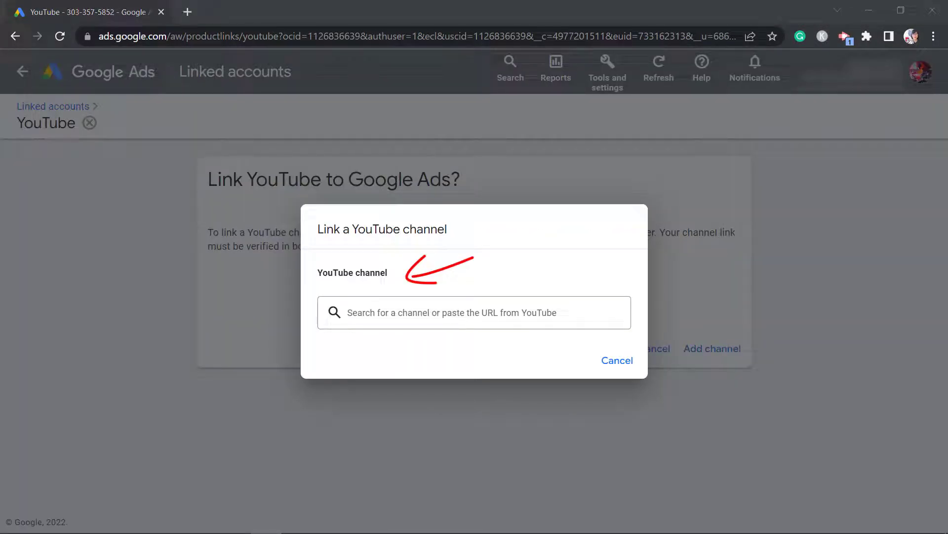
Step: Find the YouTube channel by its pasted URL, mark it as owned, and continue to YouTube
{"action": "left_click", "coordinate": [572, 316]}
{"action": "key", "text": "ctrl+v"}
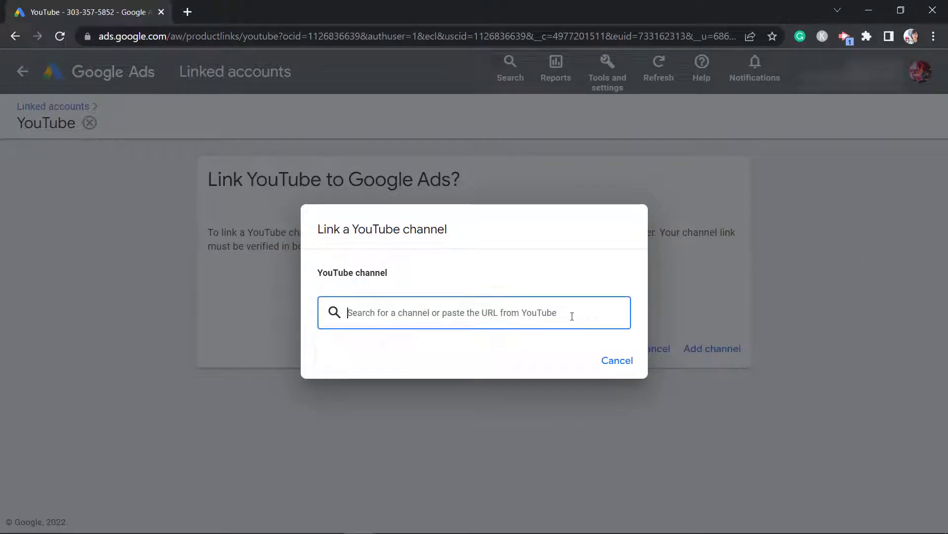
{"action": "key", "text": "ctrl+v"}
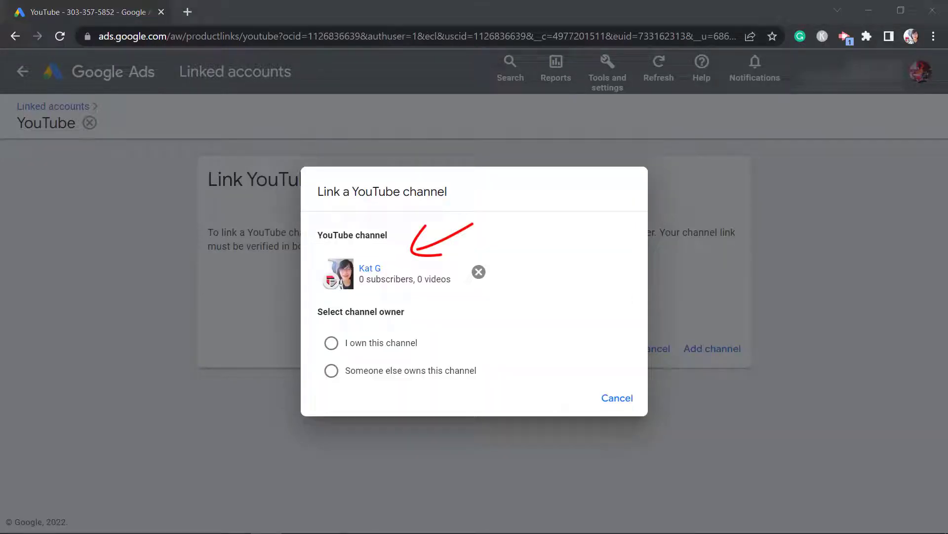
{"action": "left_click", "coordinate": [331, 342]}
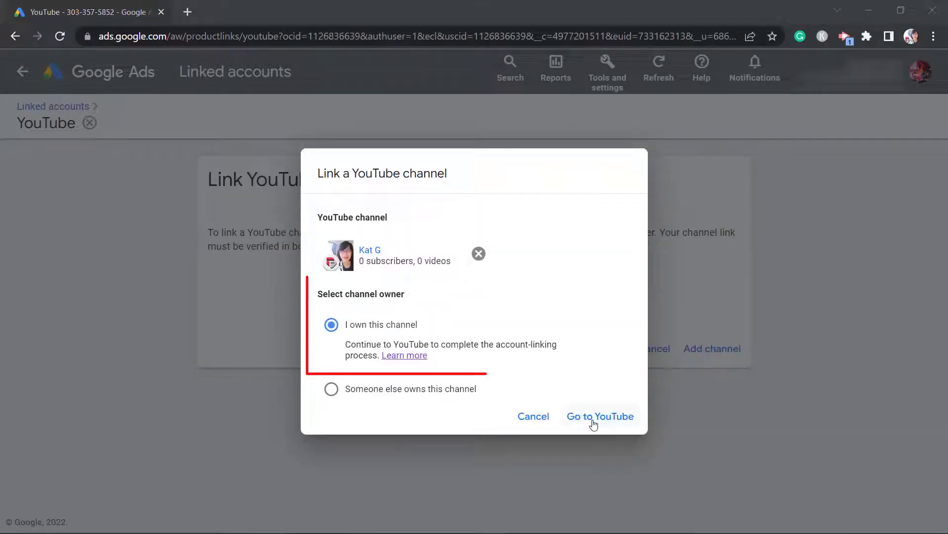
{"action": "left_click", "coordinate": [593, 419]}
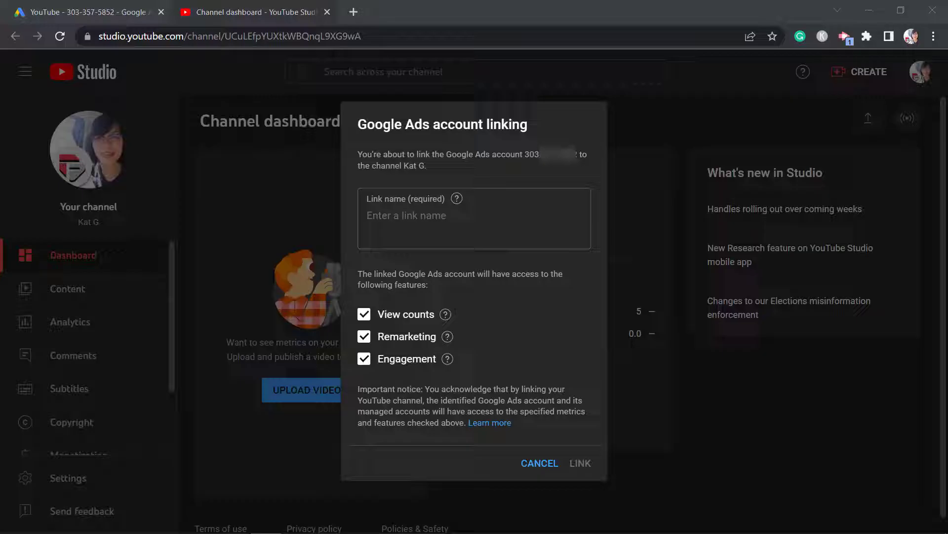
Step: Name the link 'Google Accounts Link' and confirm it with all feature boxes ticked
{"action": "left_click", "coordinate": [535, 221]}
{"action": "type", "text": "Google Ads"}
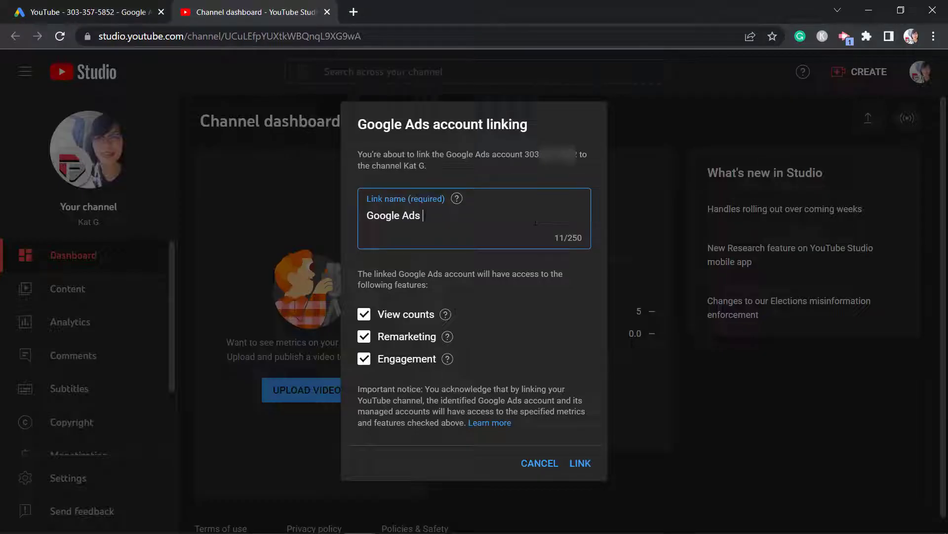
{"action": "type", "text": "ccounts Link"}
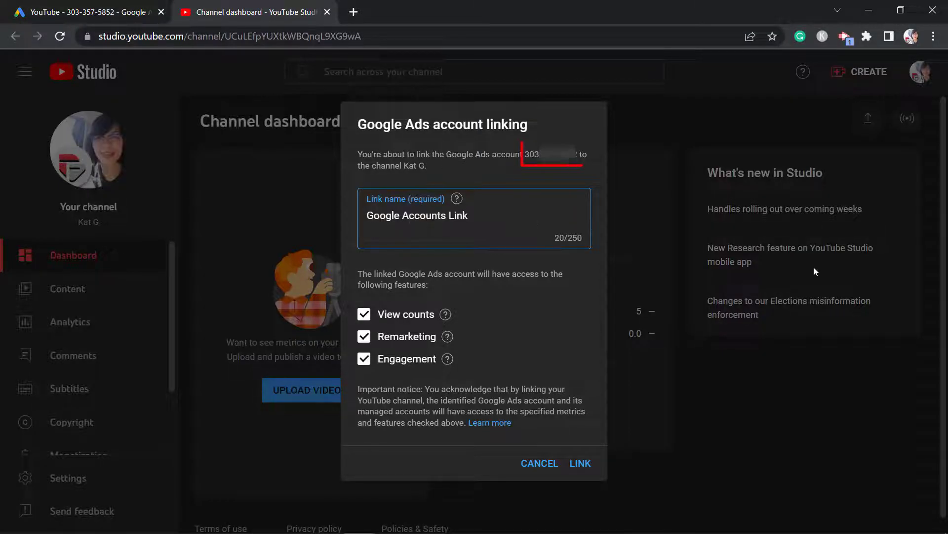
{"action": "left_click", "coordinate": [582, 466]}
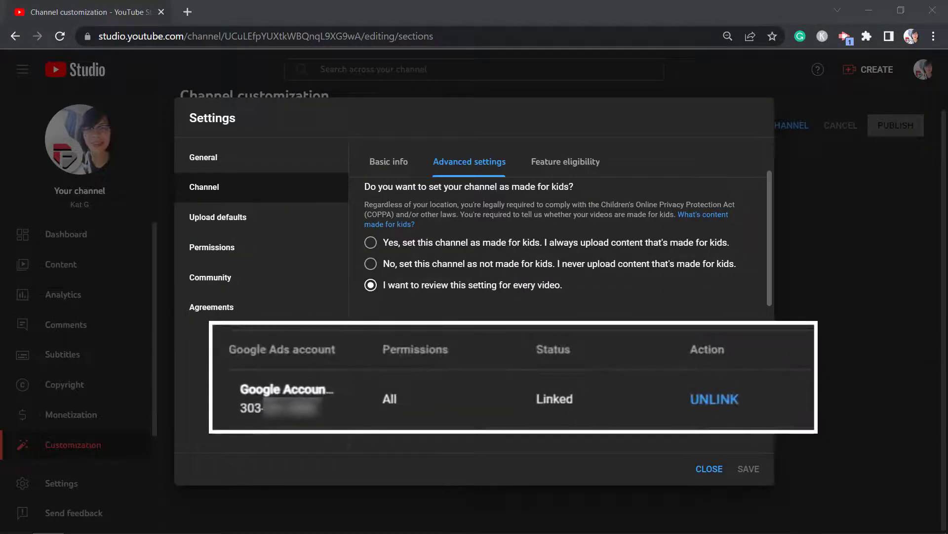